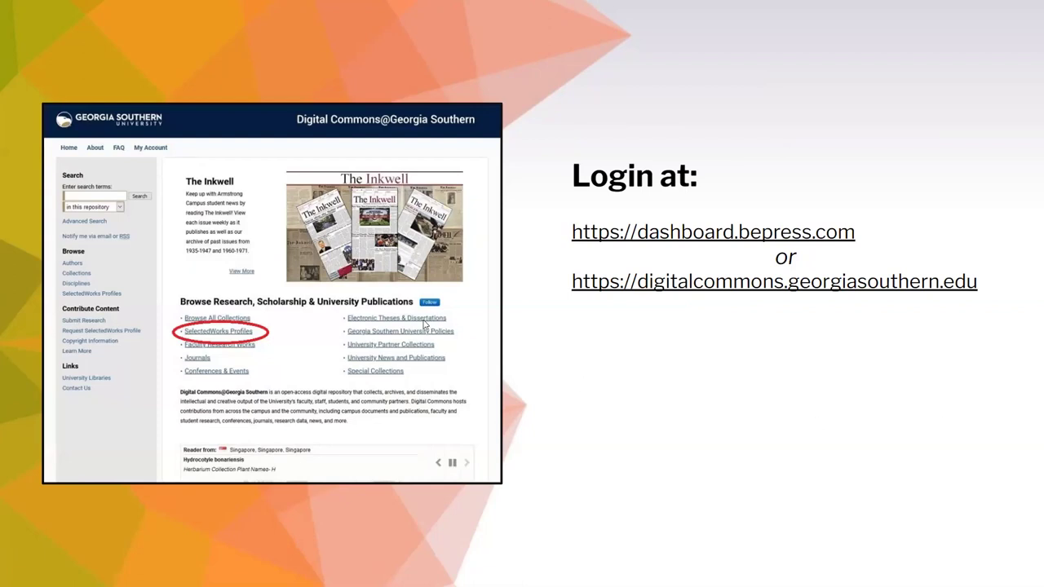
Go from the Digital Commons@Georgia Southern site to SelectedWorks Profiles and show the account menu
click(639, 292)
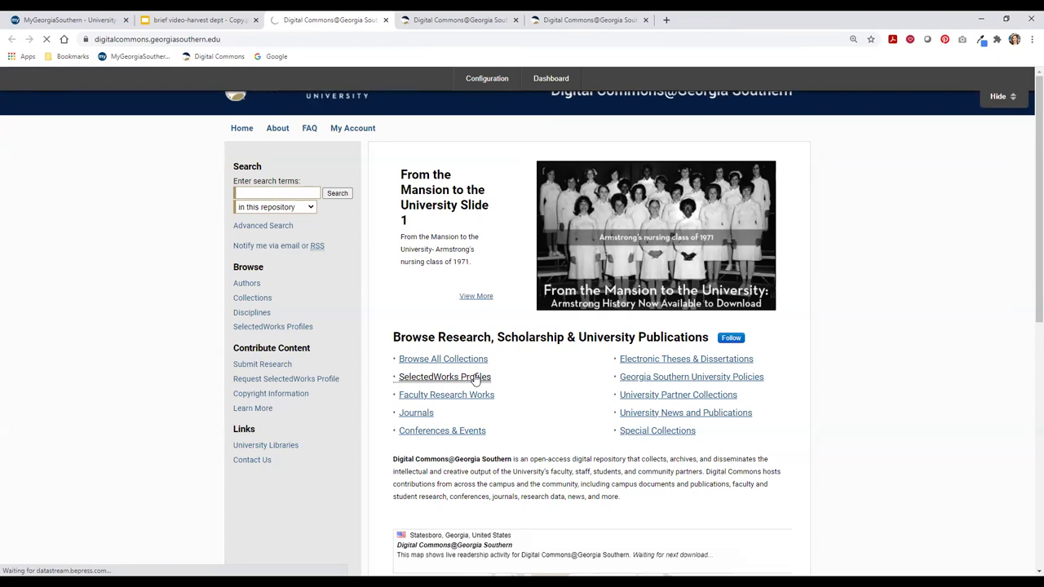
click(475, 380)
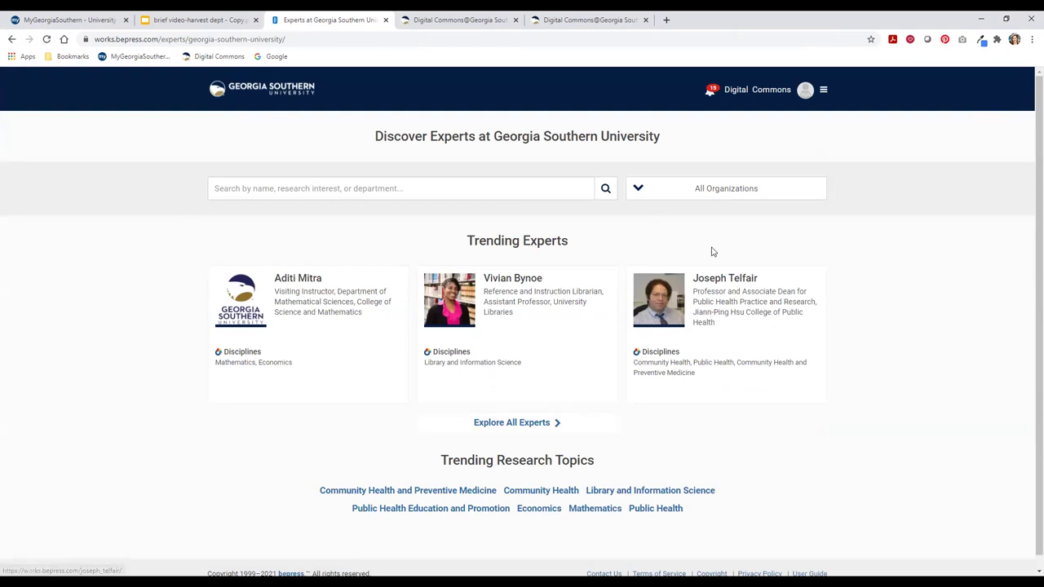
click(823, 91)
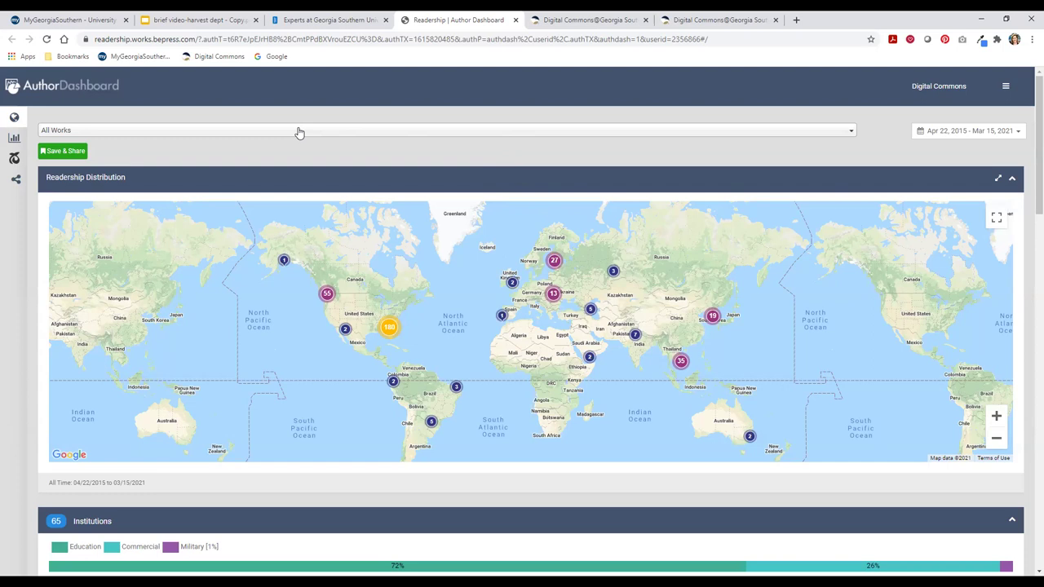
click(299, 132)
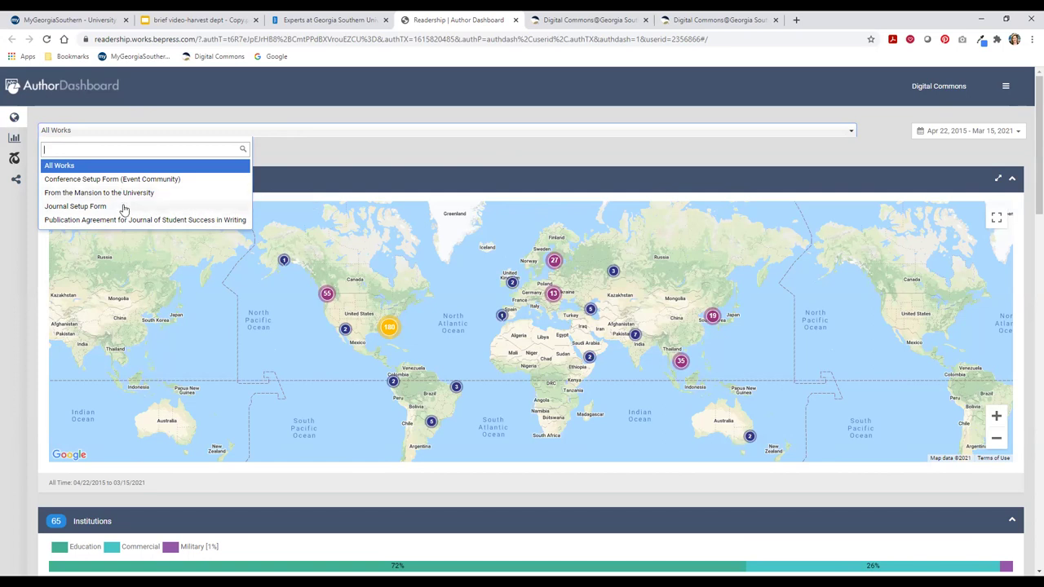
click(309, 158)
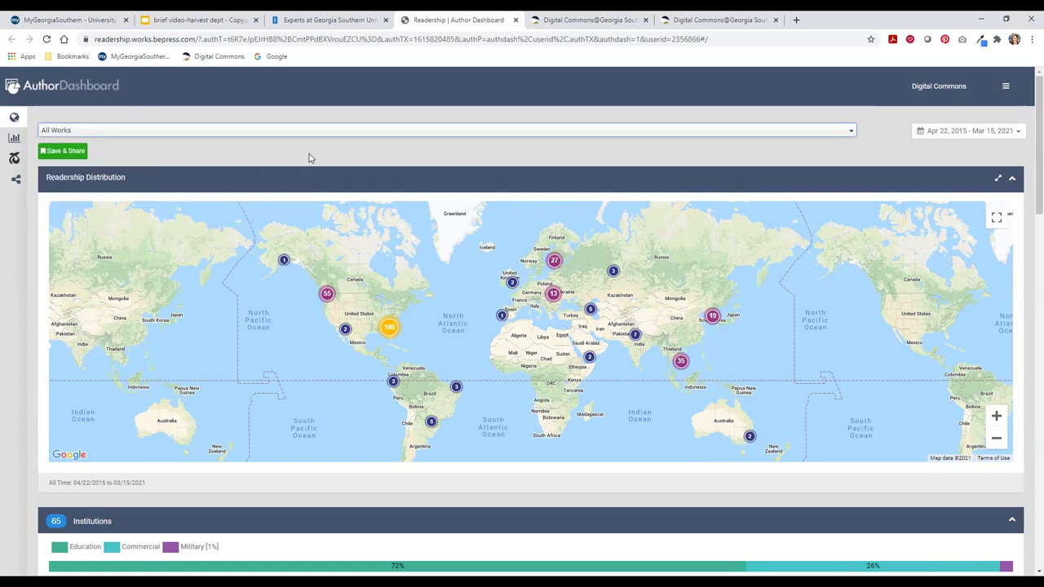
click(939, 133)
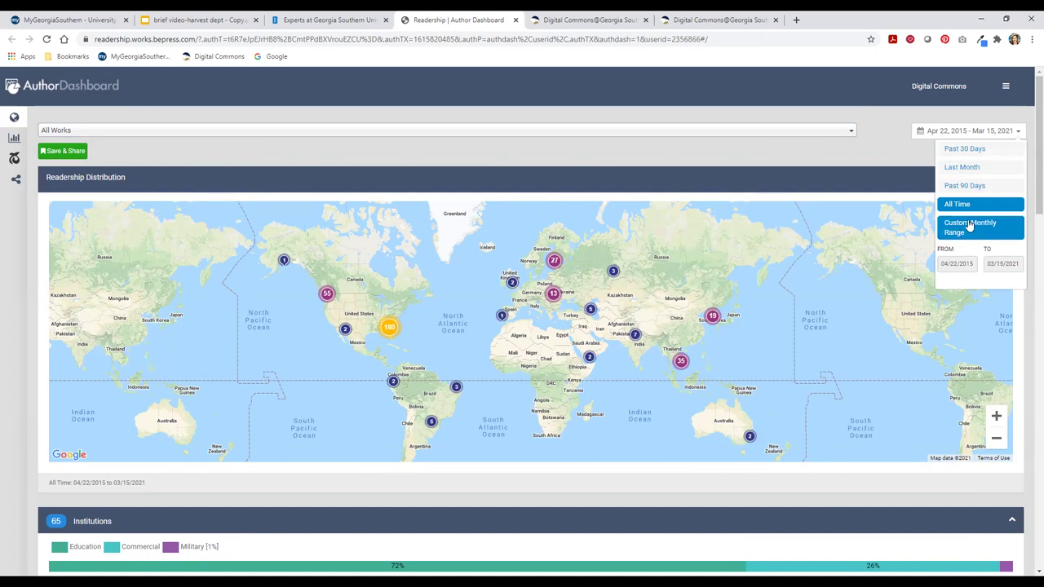
click(878, 147)
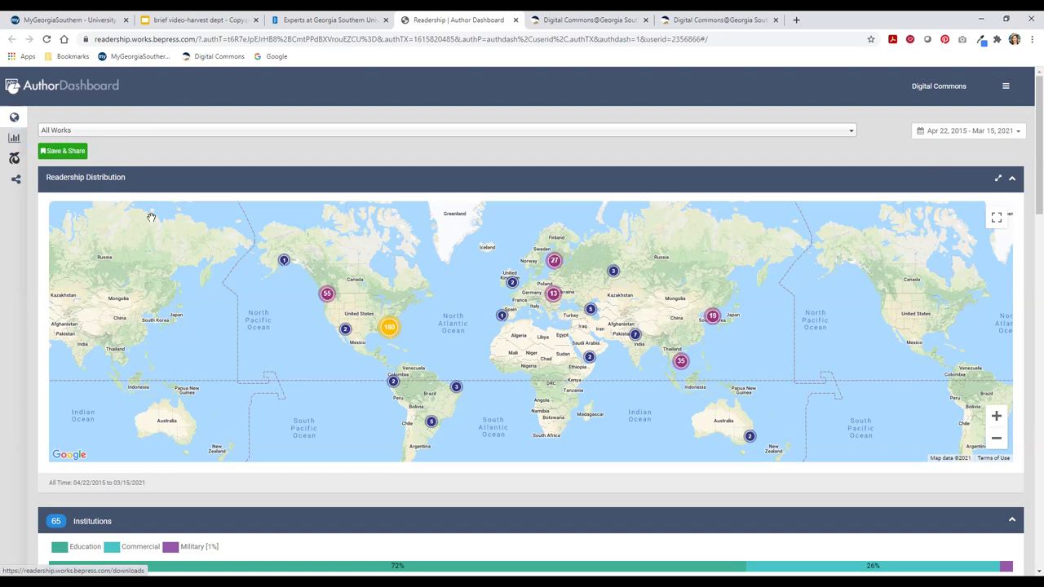
scroll(151, 217, down, 3)
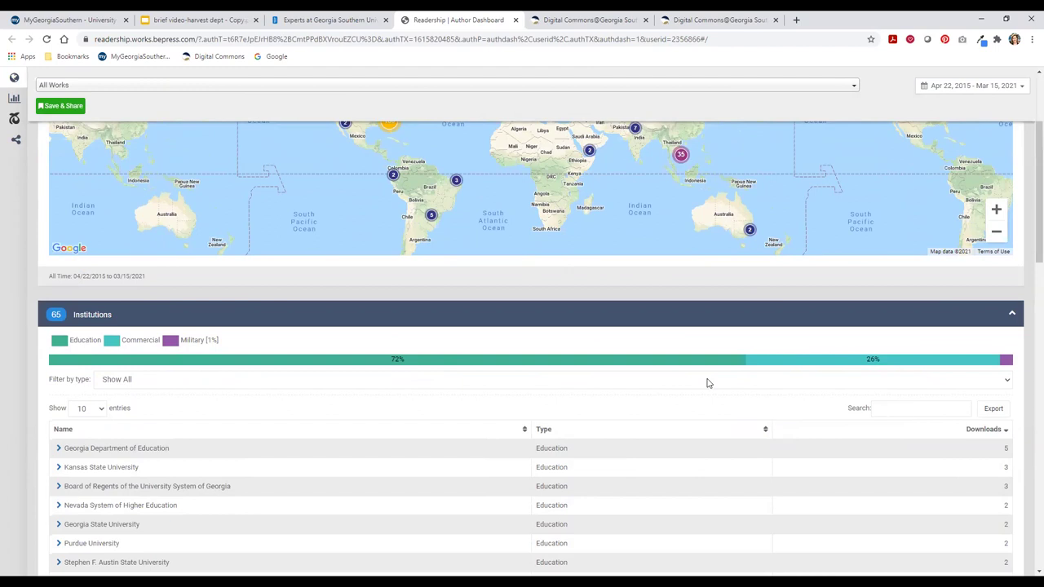
scroll(423, 295, up, 3)
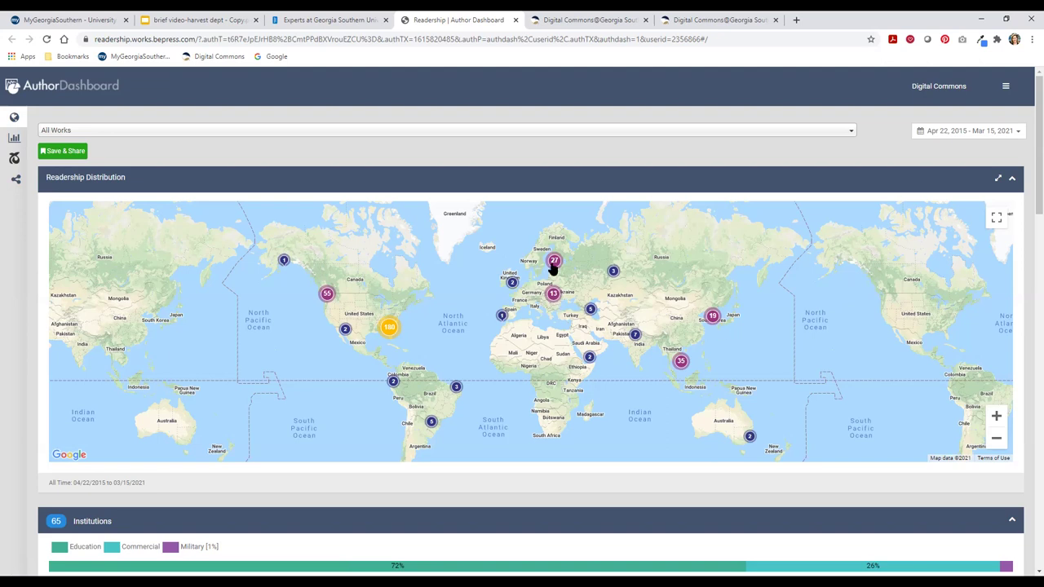
Zoom and pan the readership map toward Southeast Asia around Thailand and Vietnam
click(996, 417)
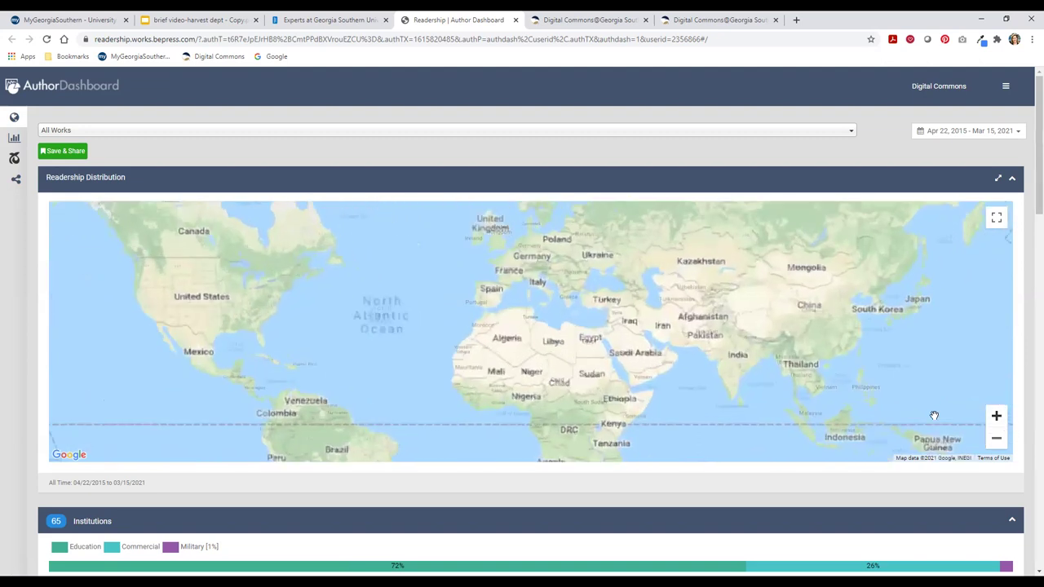
drag(828, 397, 706, 373)
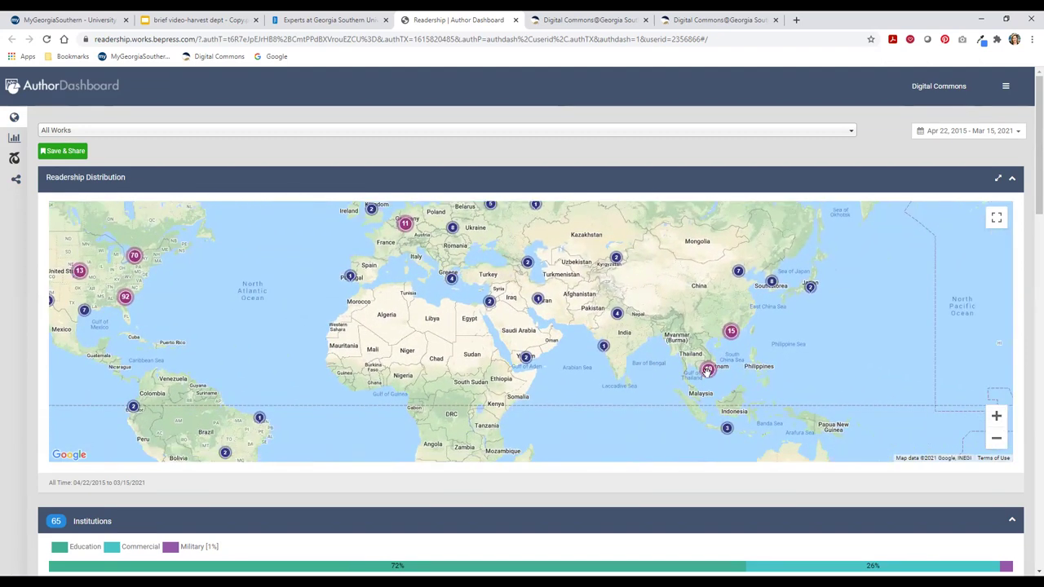
scroll(706, 373, up, 1)
scroll(706, 373, up, 2)
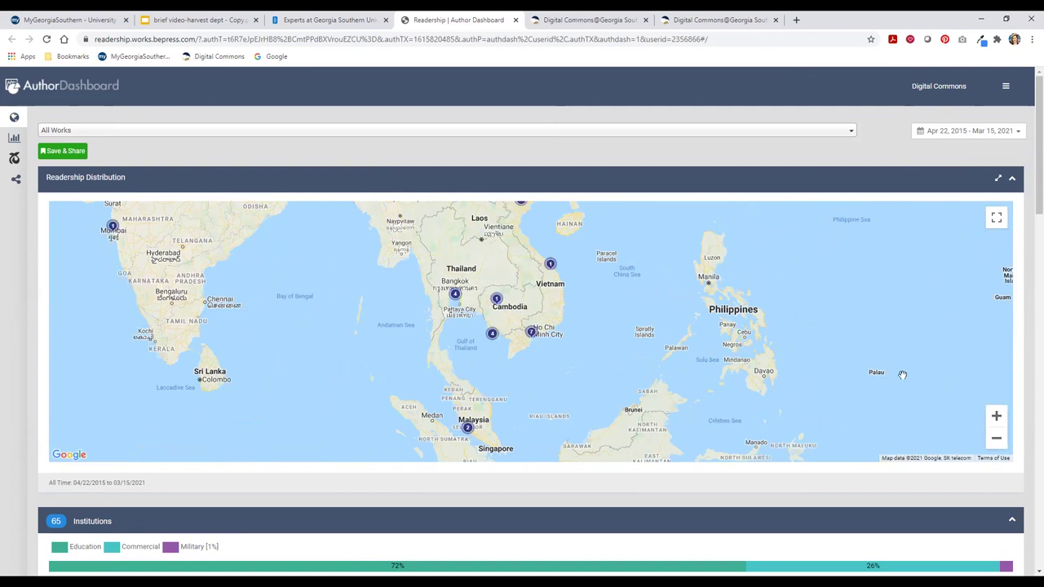
Scroll past the Institutions table to the Countries breakdown of 45 countries
scroll(885, 371, down, 3)
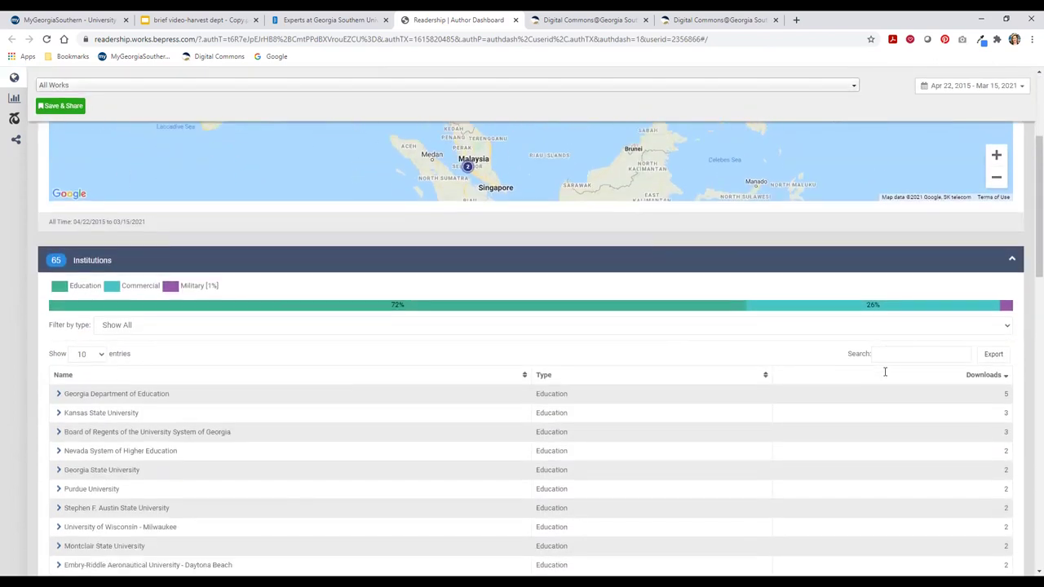
scroll(884, 376, down, 1)
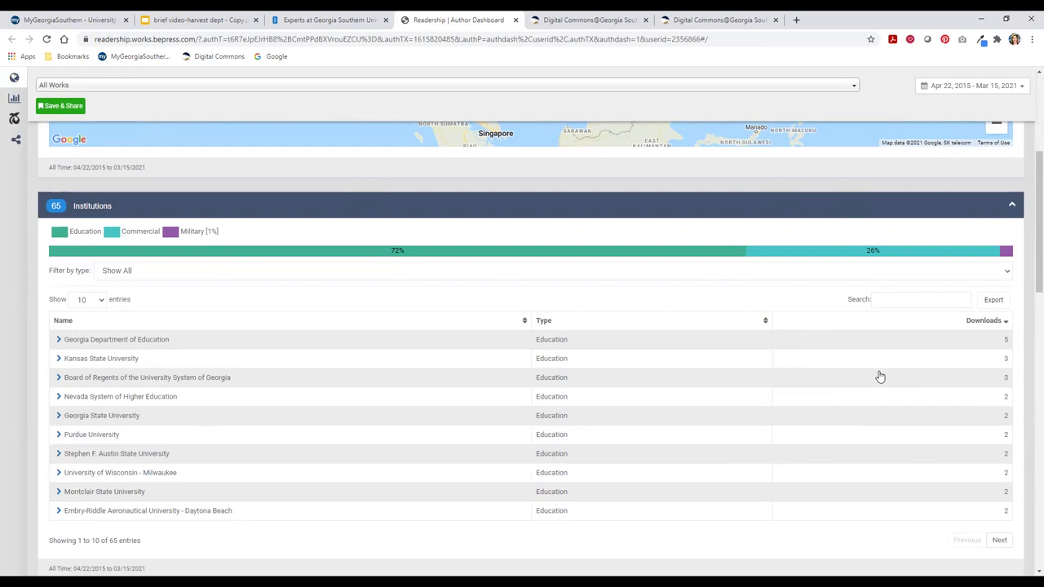
scroll(880, 376, down, 2)
scroll(880, 375, down, 3)
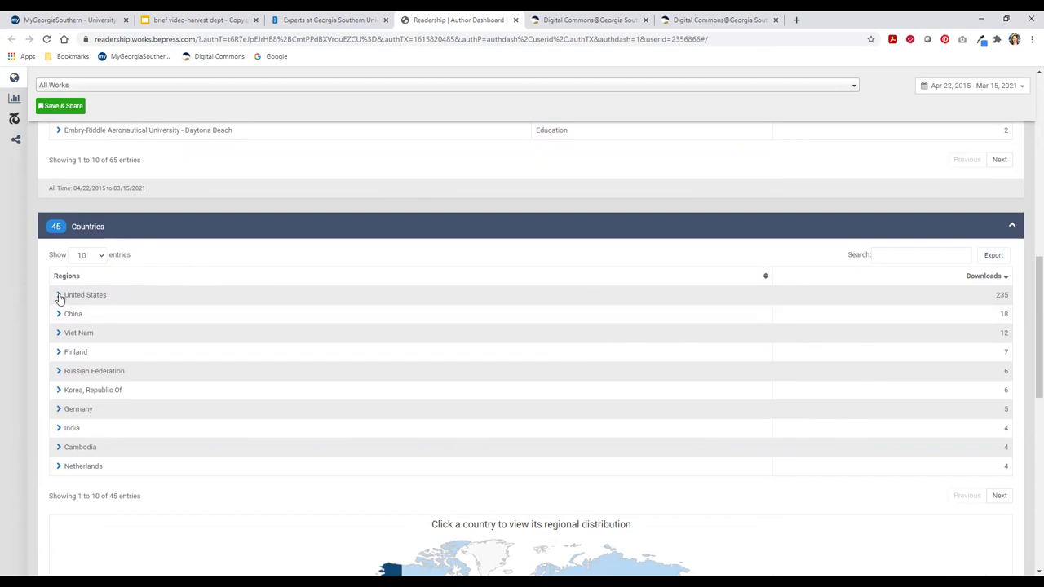
Expand United States to list per-work downloads: Journal Setup Form 129, Conference Setup Form 105
click(58, 296)
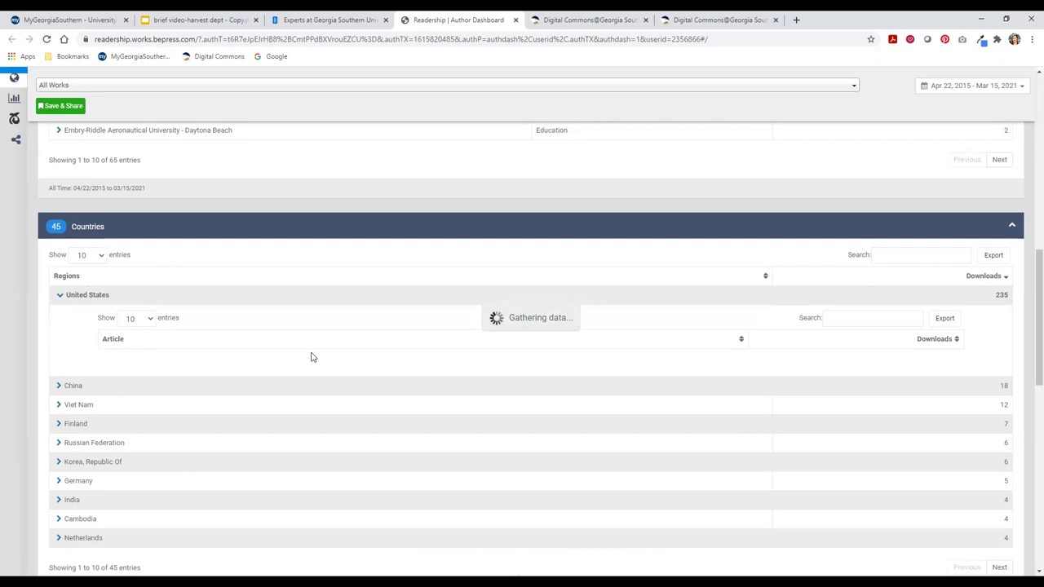
scroll(311, 357, down, 4)
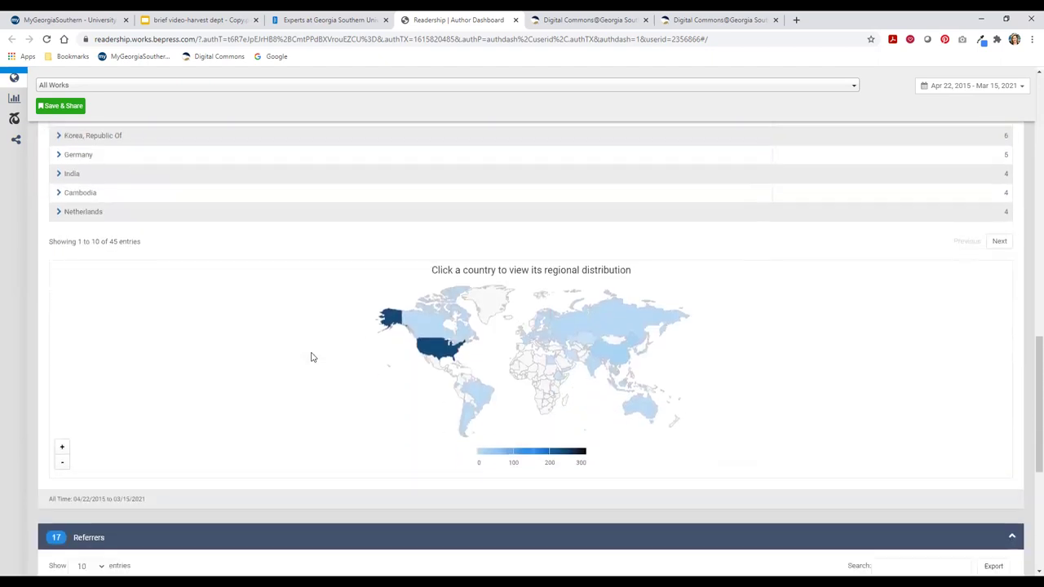
scroll(310, 357, down, 1)
scroll(310, 355, down, 2)
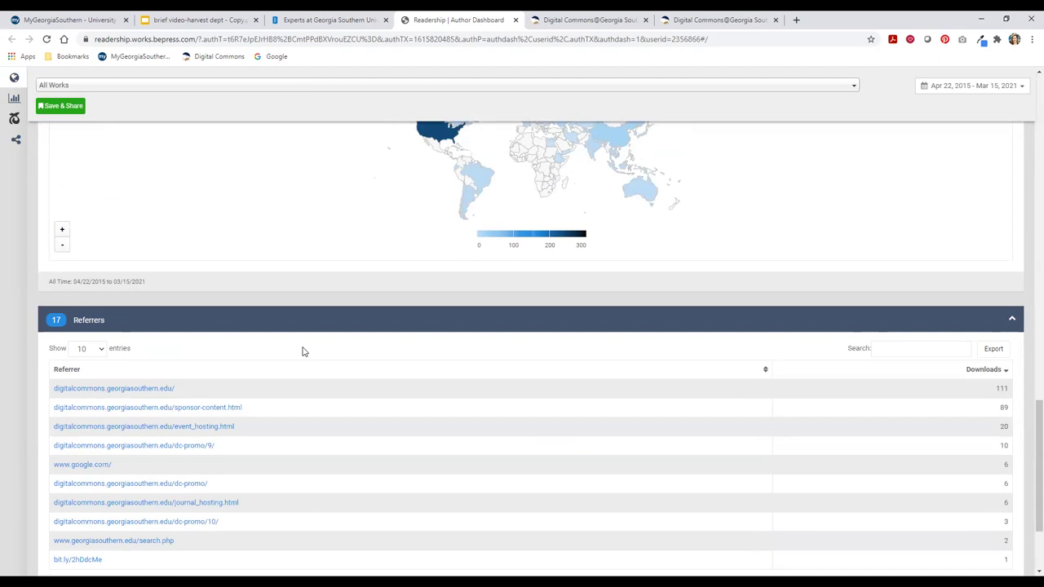
scroll(244, 334, down, 1)
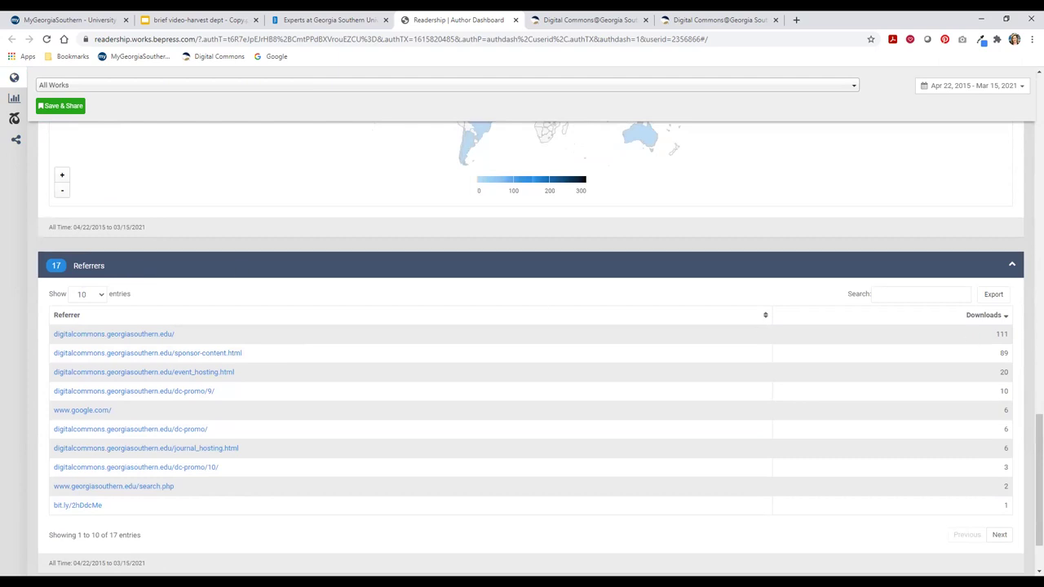
scroll(415, 310, up, 2)
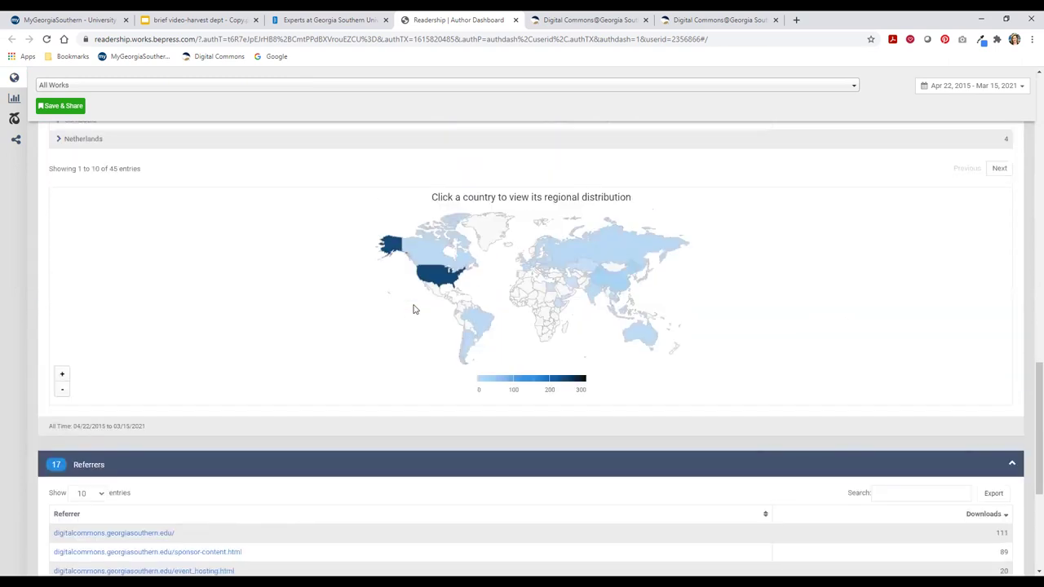
scroll(415, 309, up, 1)
scroll(415, 309, up, 2)
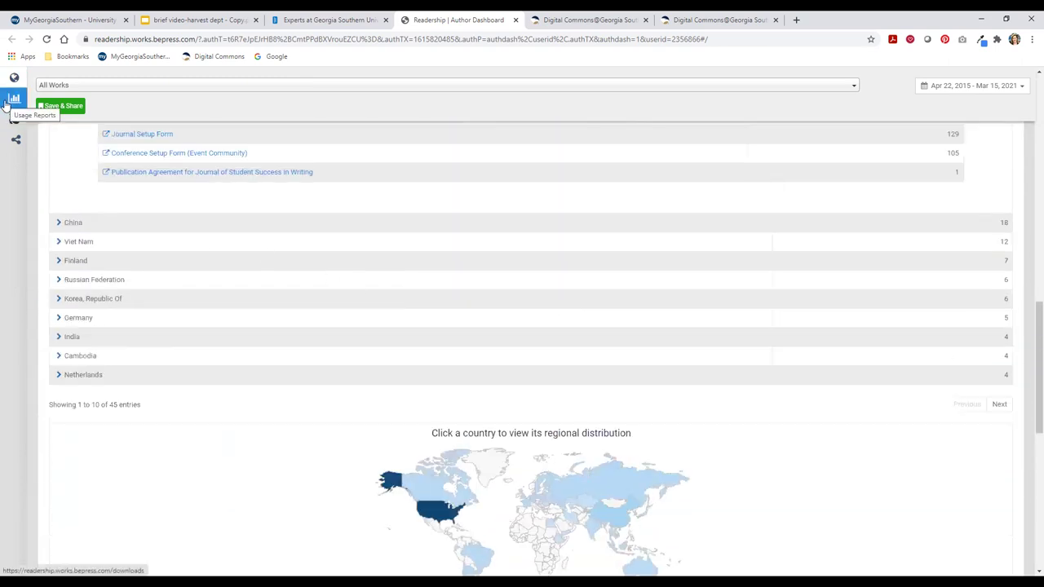
Show Usage Reports: 379 downloads, 43 metadata page hits, and the four-work table
click(7, 104)
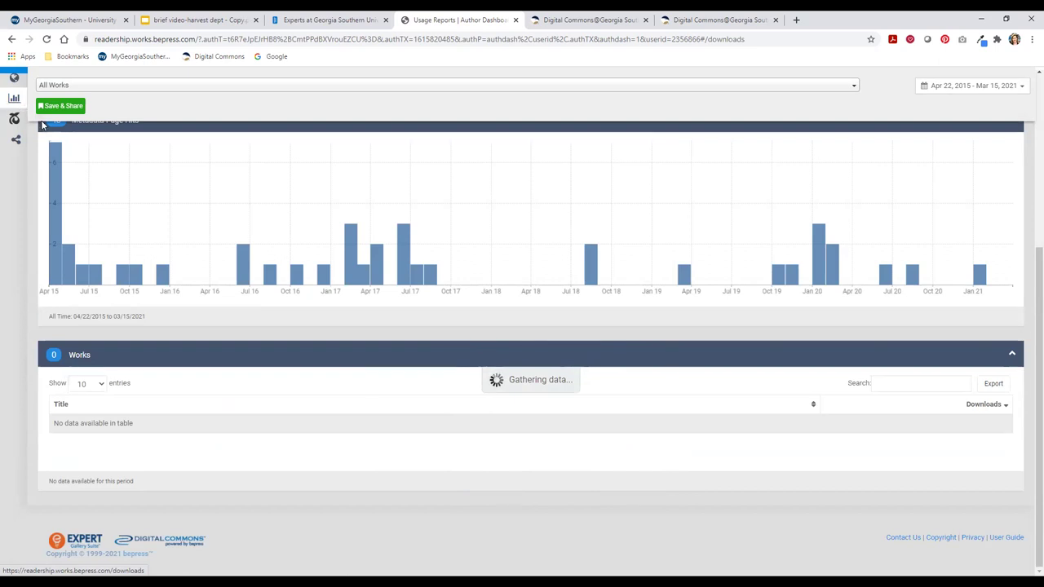
scroll(299, 235, up, 4)
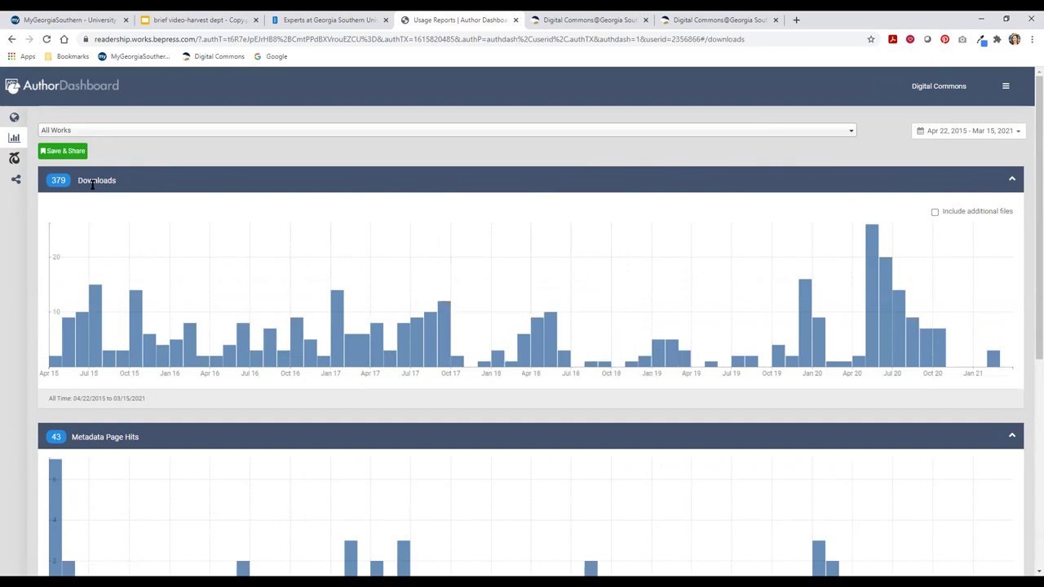
scroll(362, 218, down, 3)
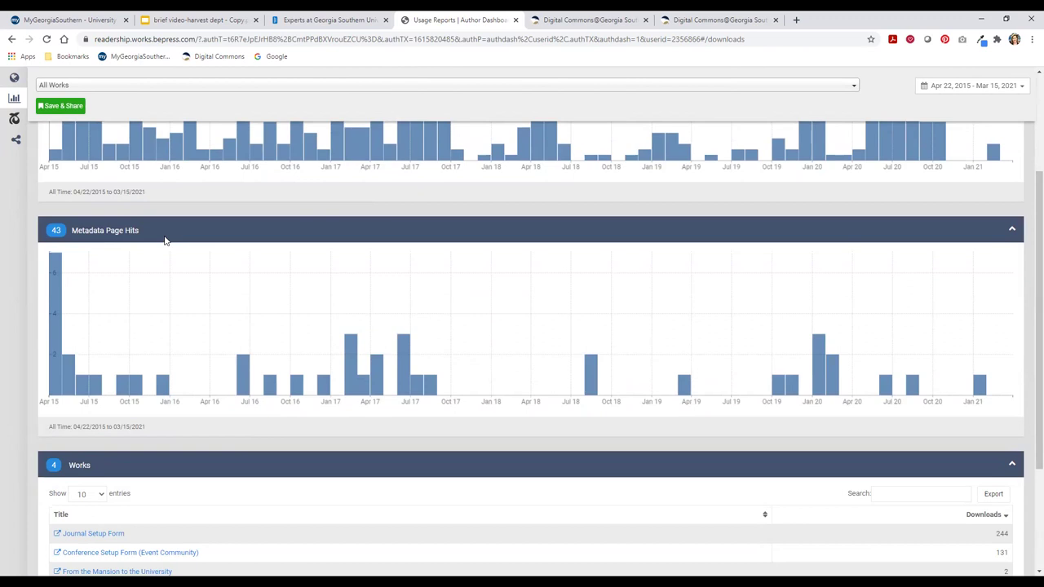
scroll(165, 241, down, 3)
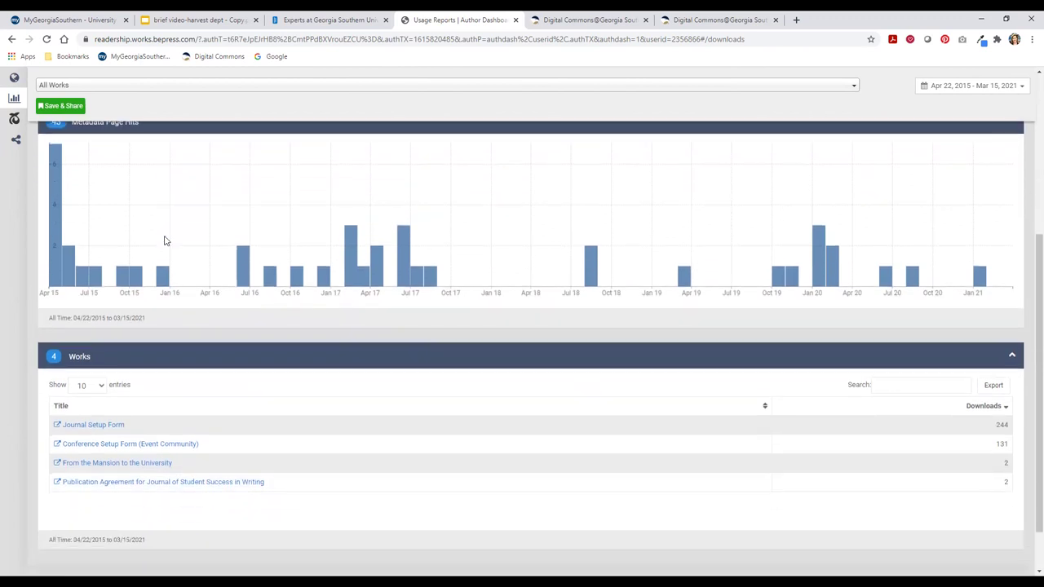
scroll(164, 241, down, 1)
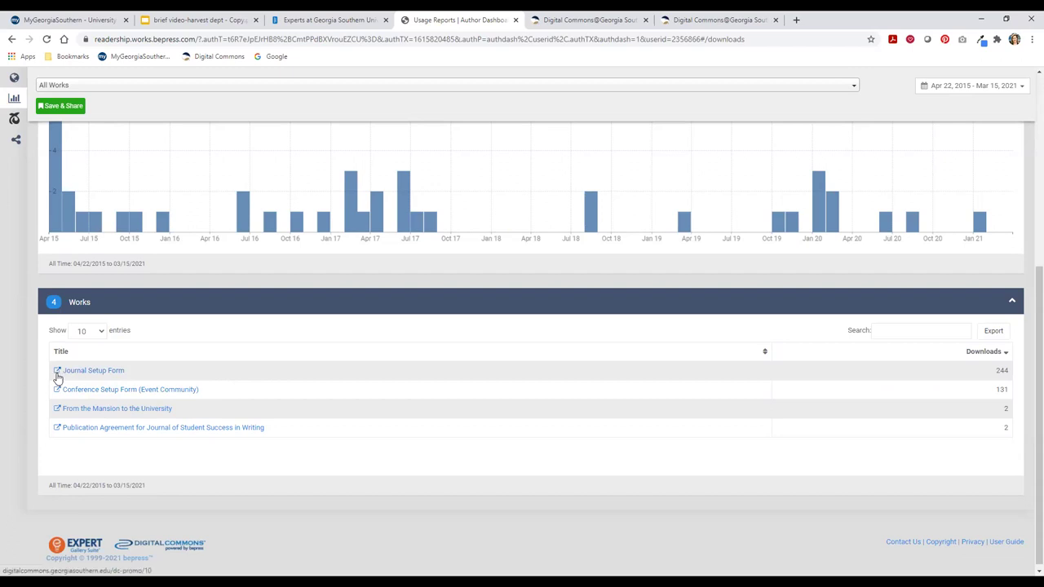
click(57, 373)
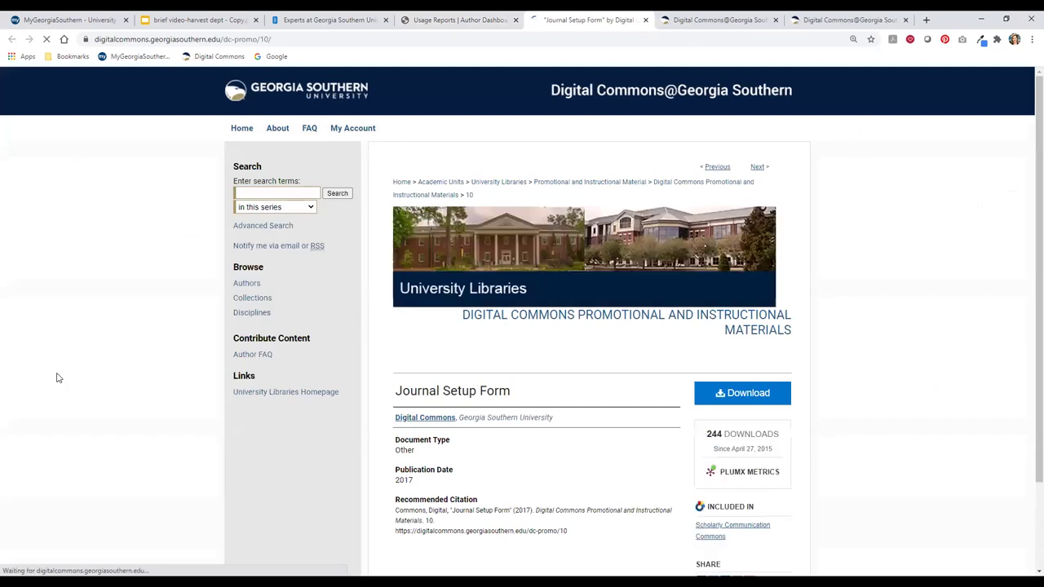
click(647, 22)
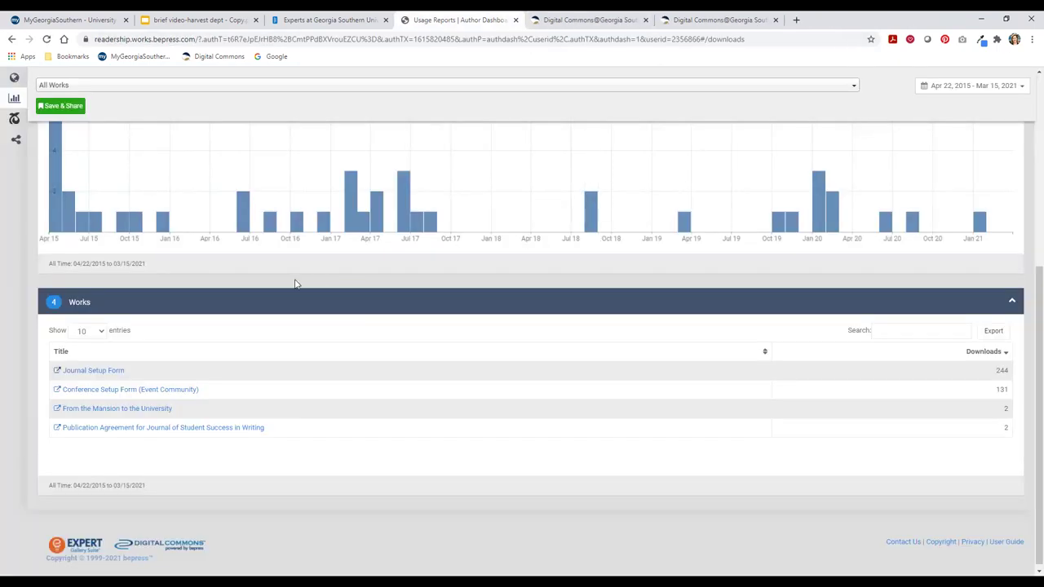
scroll(270, 261, up, 3)
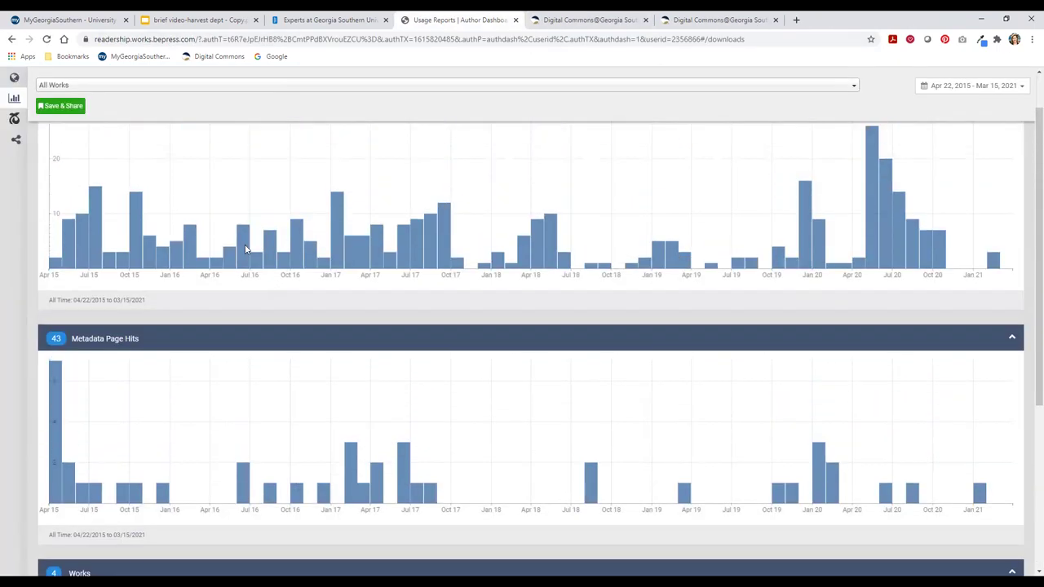
Open PlumX metrics and break the works table down by Usage, totalling 422
click(13, 123)
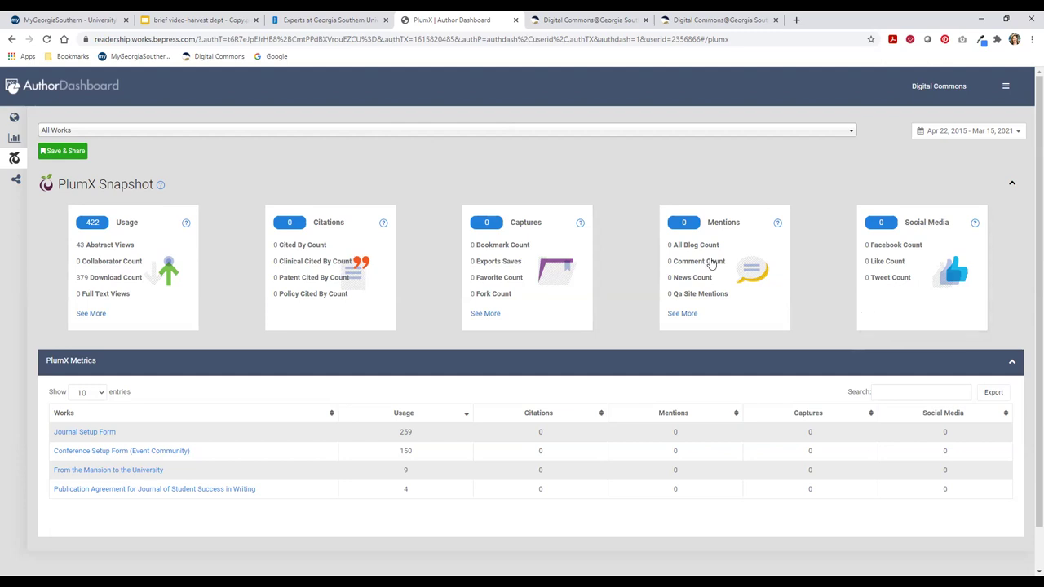
scroll(439, 164, down, 1)
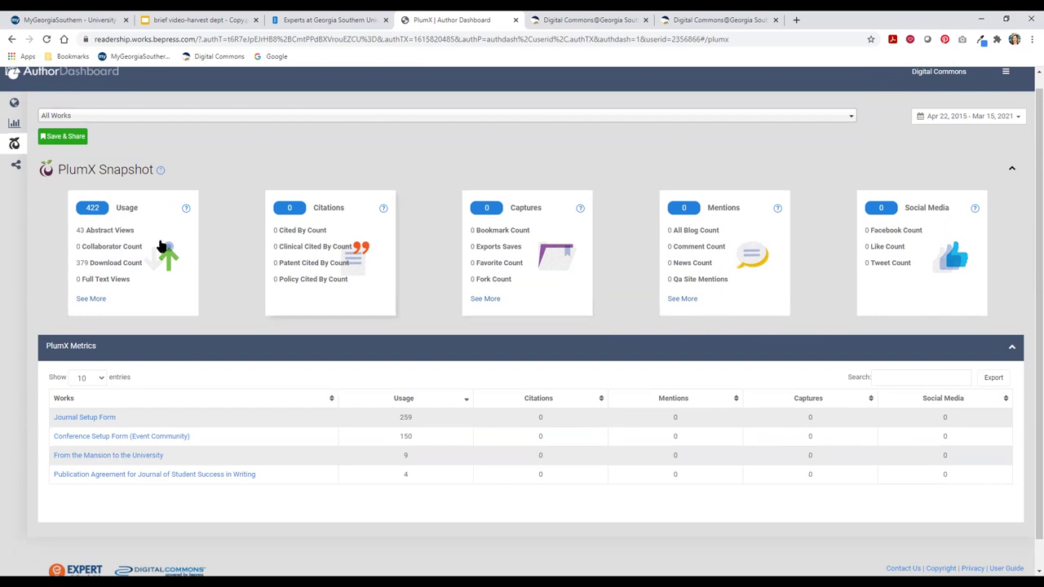
click(163, 293)
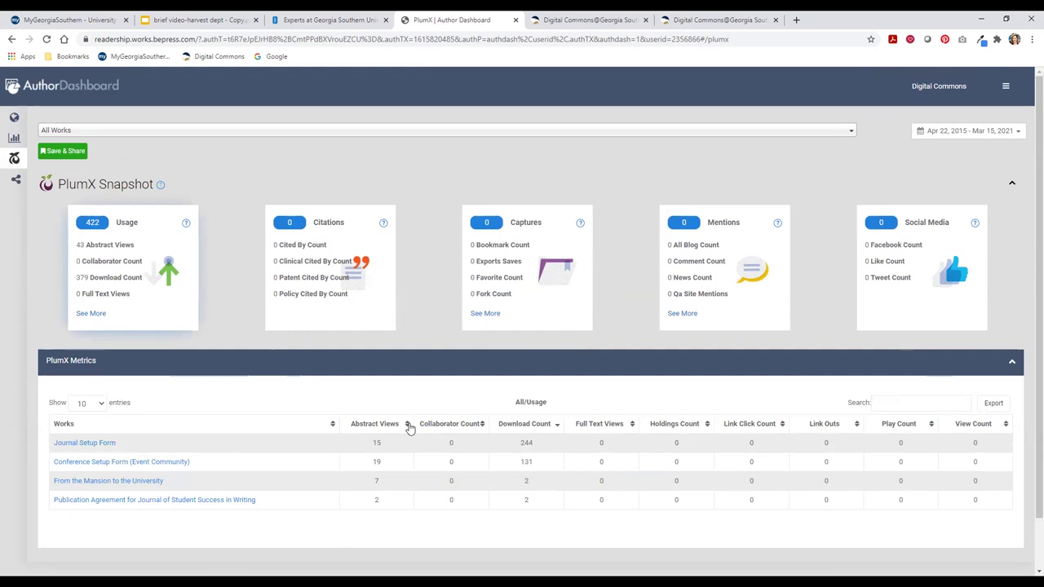
Sort the PlumX works table by Download Count, highest first, after trying Collaborator Count
click(482, 426)
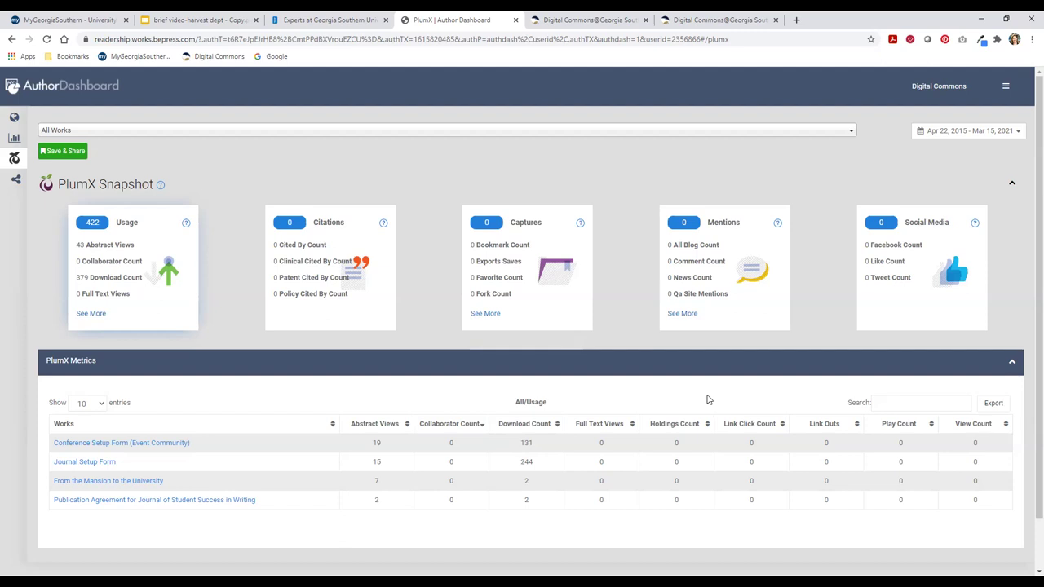
click(556, 423)
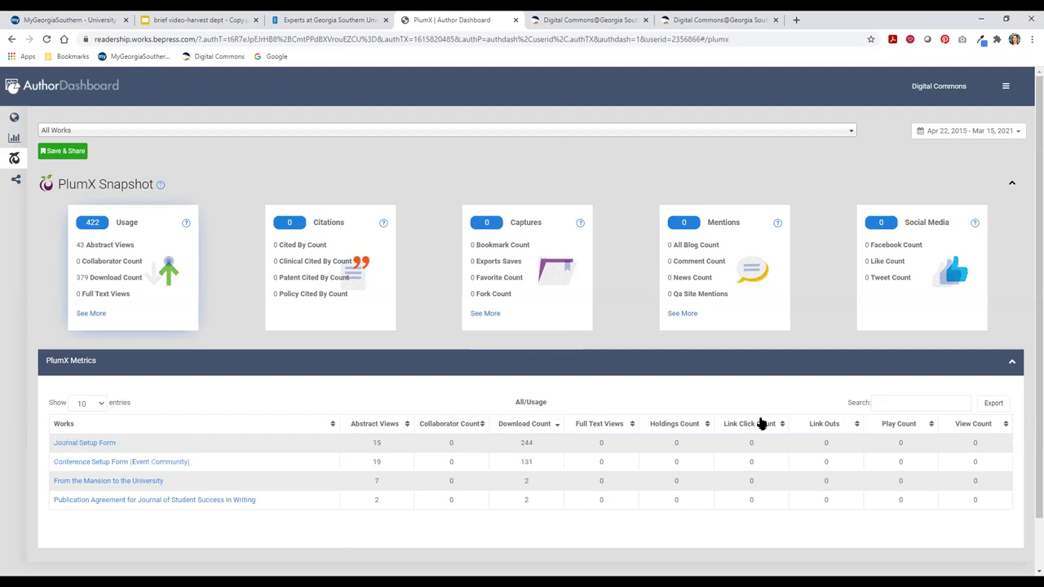
scroll(384, 445, down, 1)
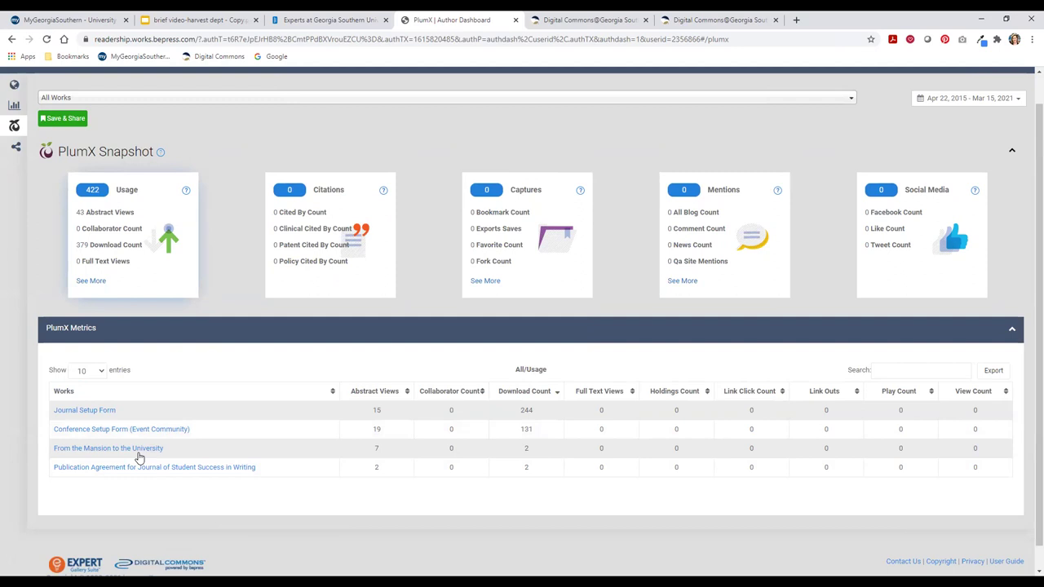
Show PlumX details for 'From the Mansion to the University' after viewing its full PlumX record
click(144, 449)
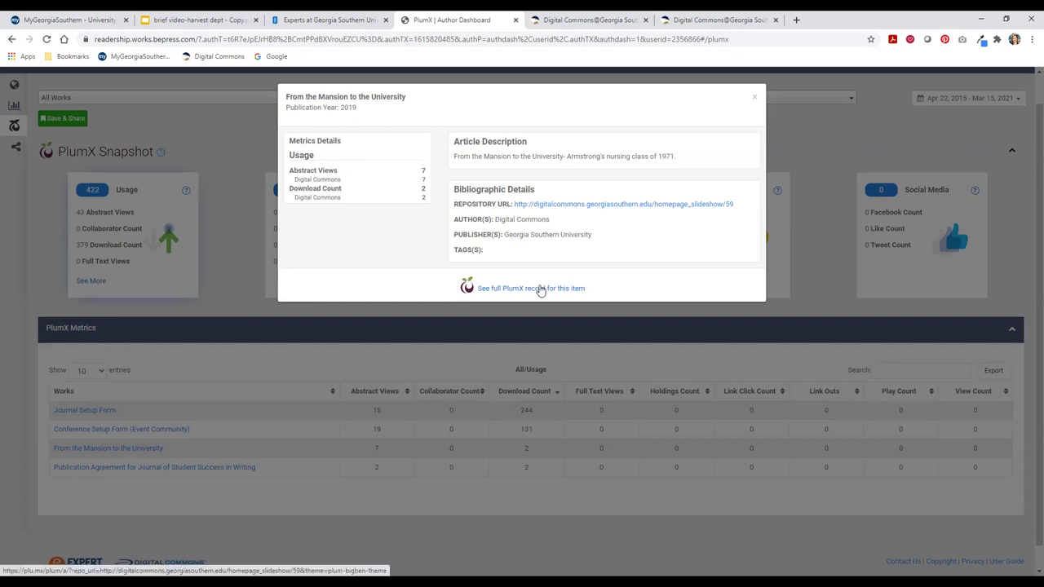
click(540, 288)
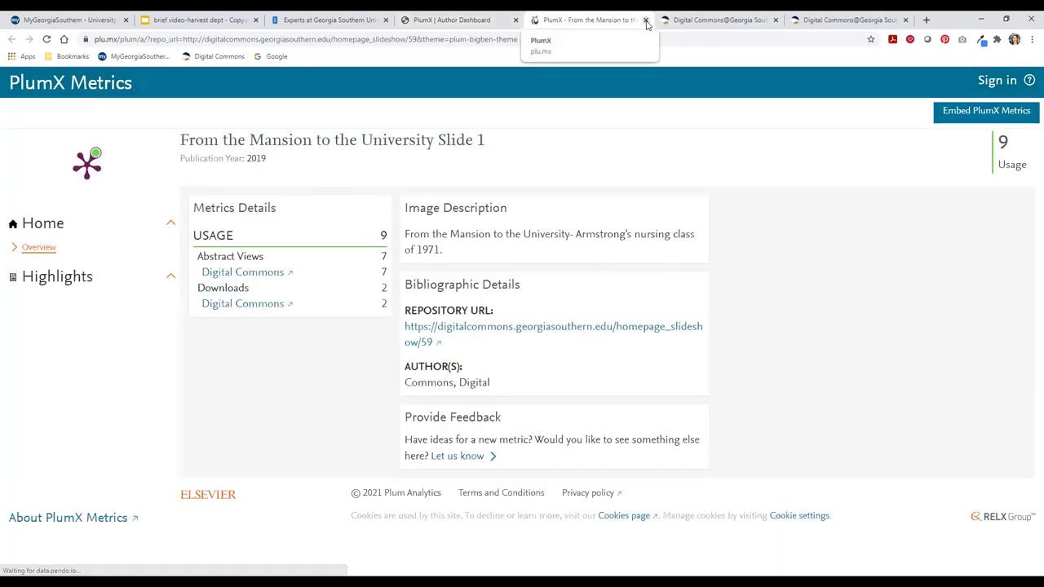
click(646, 20)
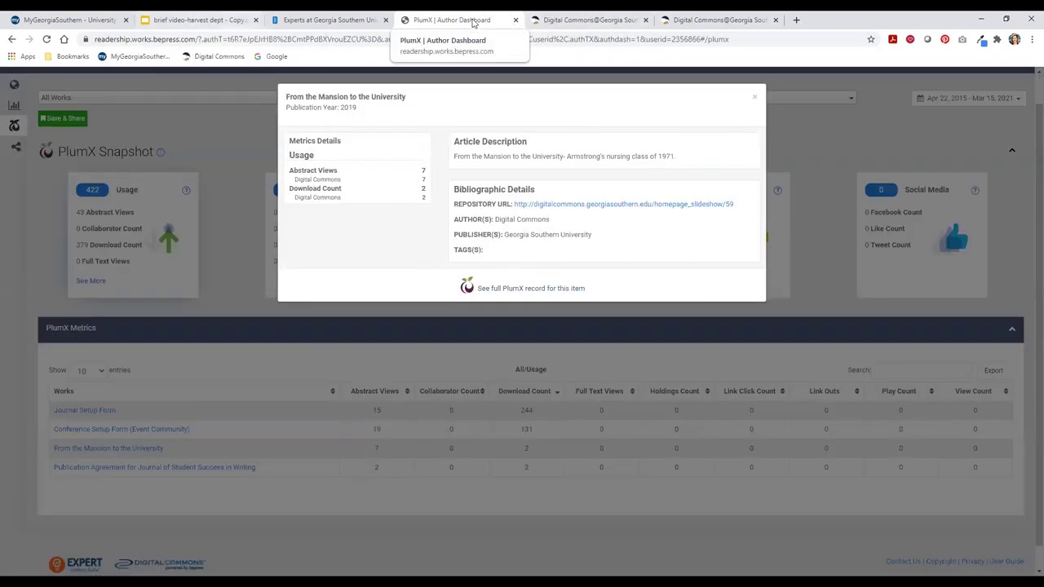
Close the Author Dashboard and return to slide 3 of the 'brief video' presentation
click(516, 20)
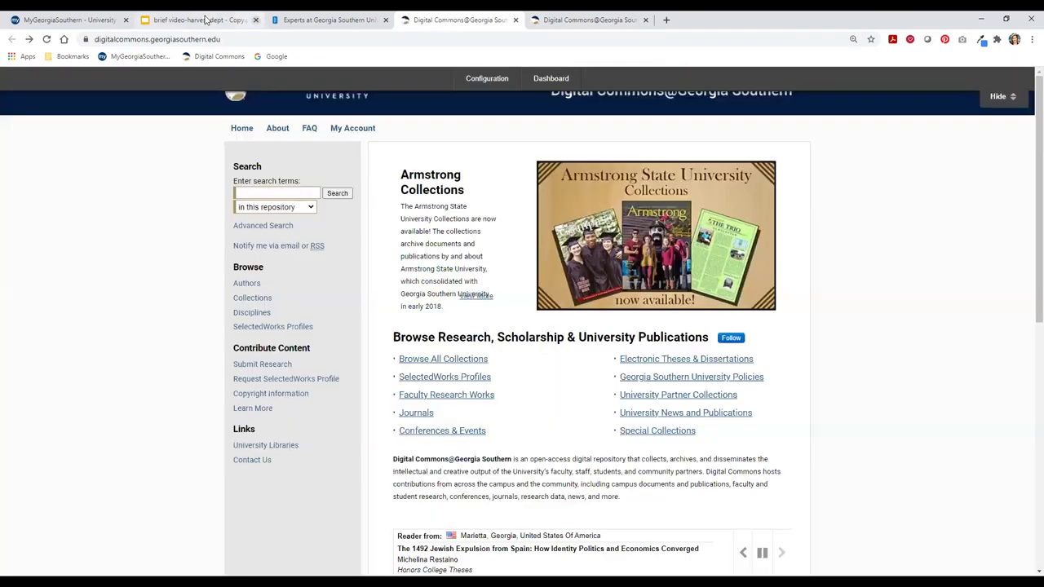
click(204, 19)
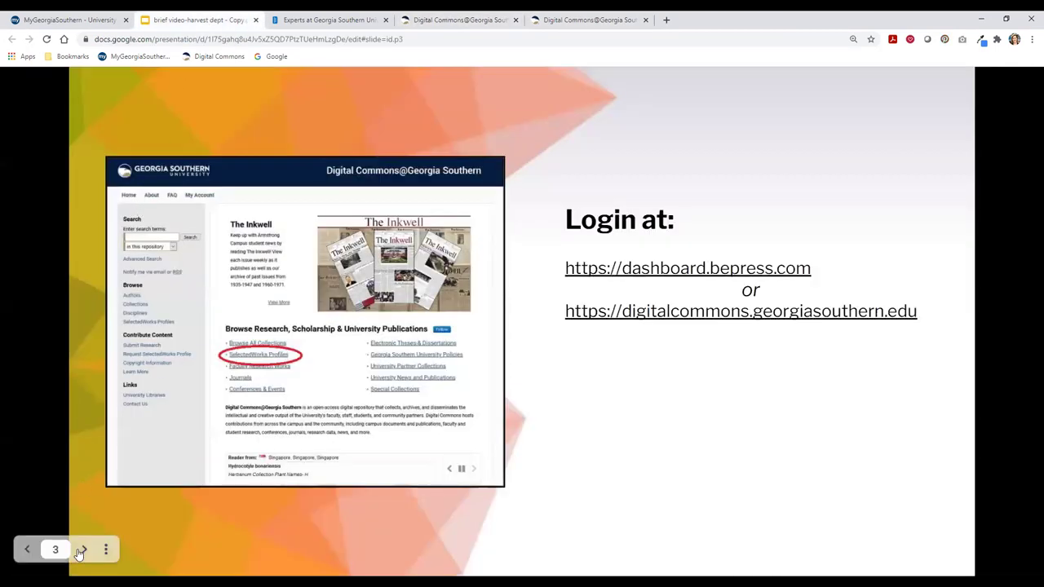